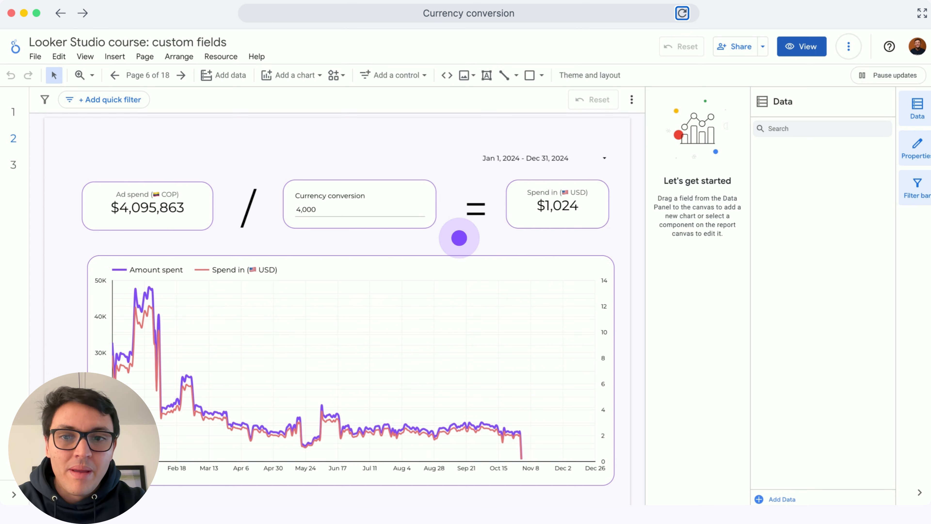
# Step: Set the Currency conversion control to 5,000 and deselect it
pyautogui.click(329, 211)
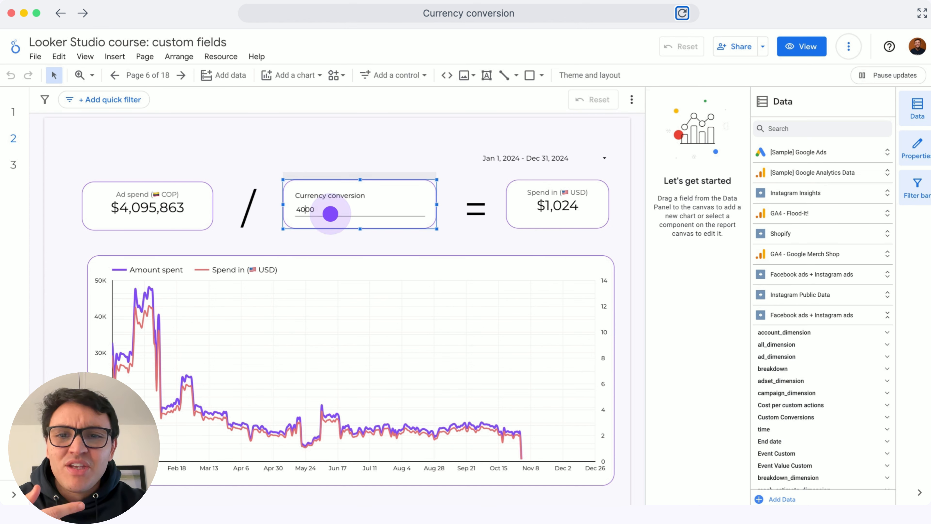
pyautogui.click(305, 209)
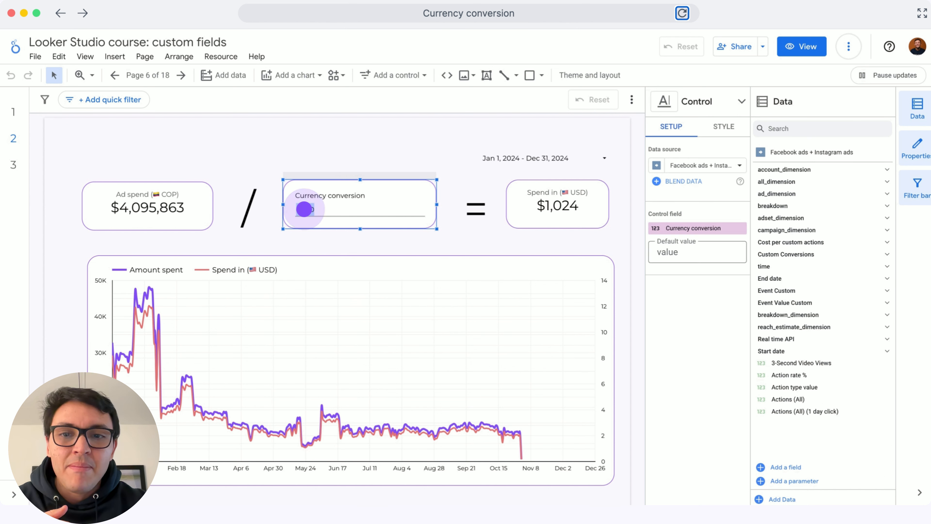
pyautogui.write('5')
pyautogui.press('Return')
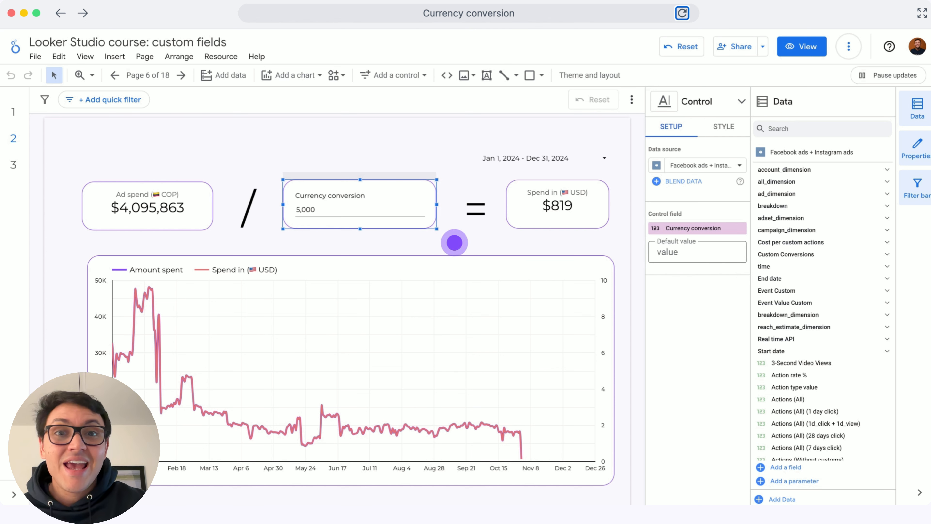
pyautogui.click(455, 242)
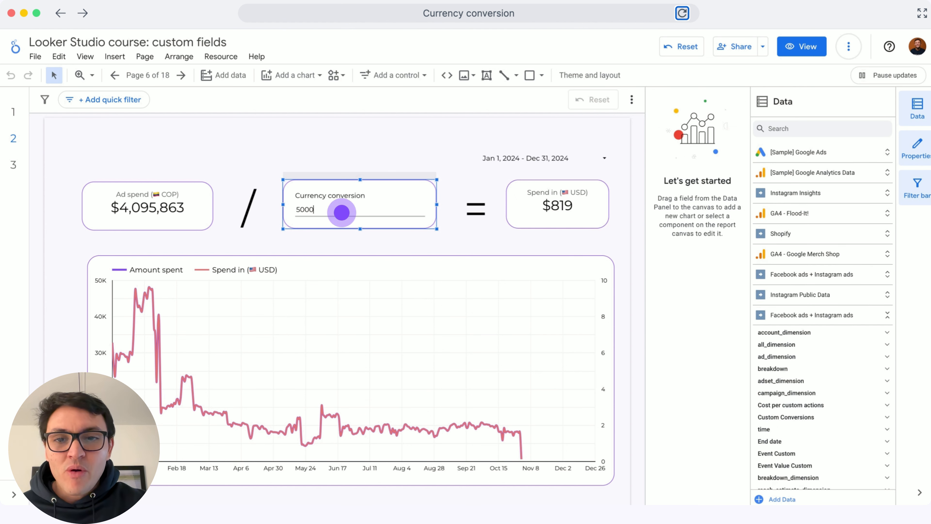
# Step: Set the Currency conversion control back to 4,000
pyautogui.click(341, 212)
pyautogui.press('BackSpace')
pyautogui.click(354, 154)
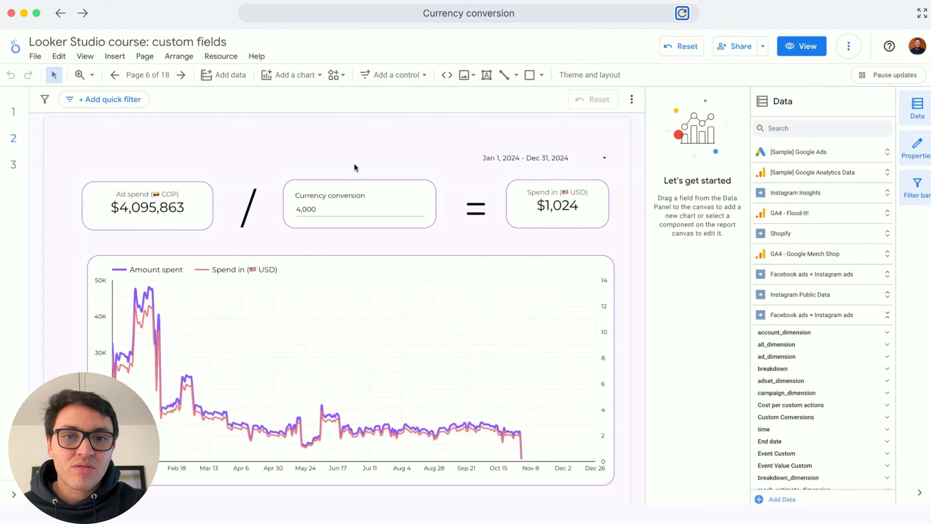
# Step: Examine the formula and aggregation settings of the metric in the Spend in (USD) scorecard, and close its editor
pyautogui.click(531, 202)
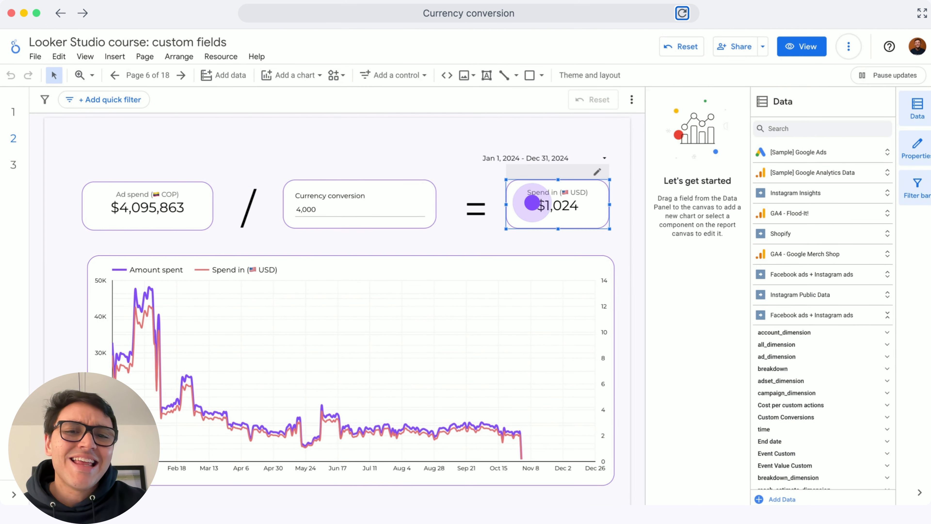
pyautogui.click(532, 202)
pyautogui.click(542, 208)
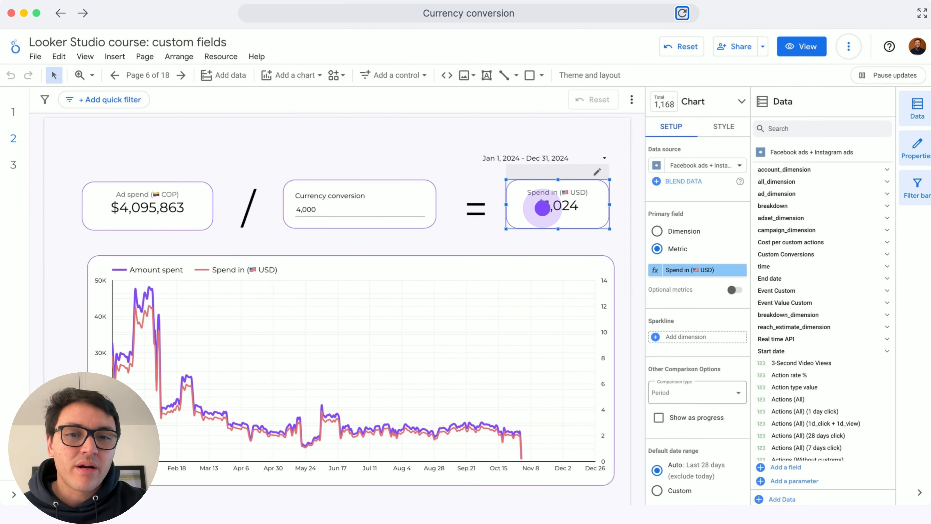
pyautogui.click(655, 270)
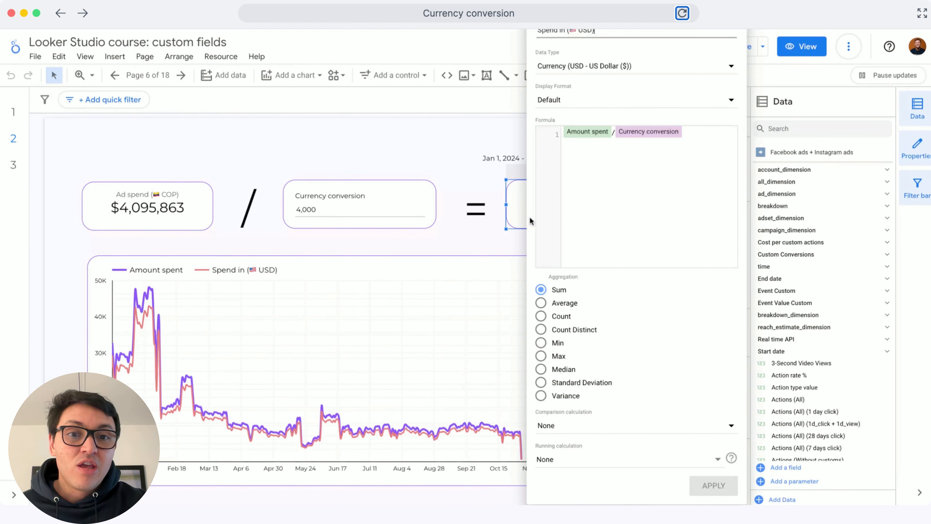
pyautogui.press('super+minus')
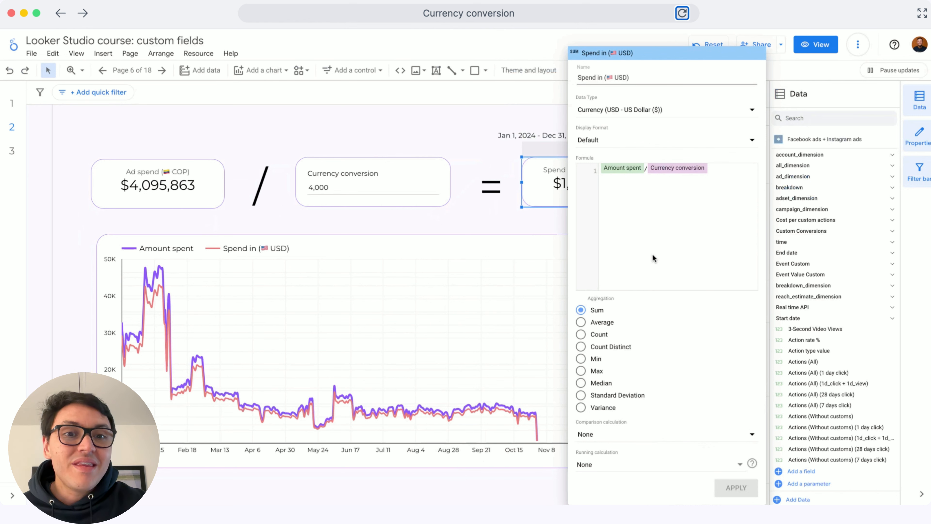
pyautogui.click(658, 220)
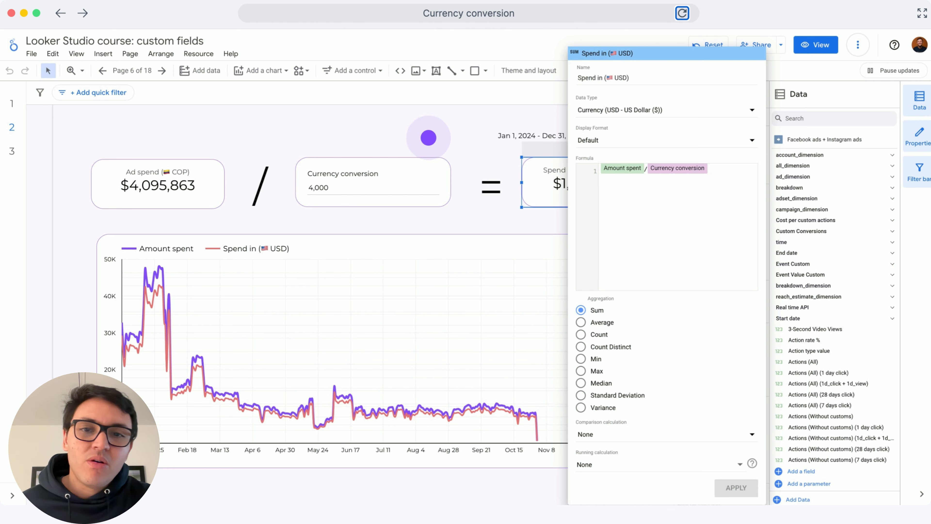
pyautogui.click(361, 115)
# Step: Open the Facebook ads + Instagram ads data source with alias ds0 and find the parameters at the end of its field list
pyautogui.click(200, 54)
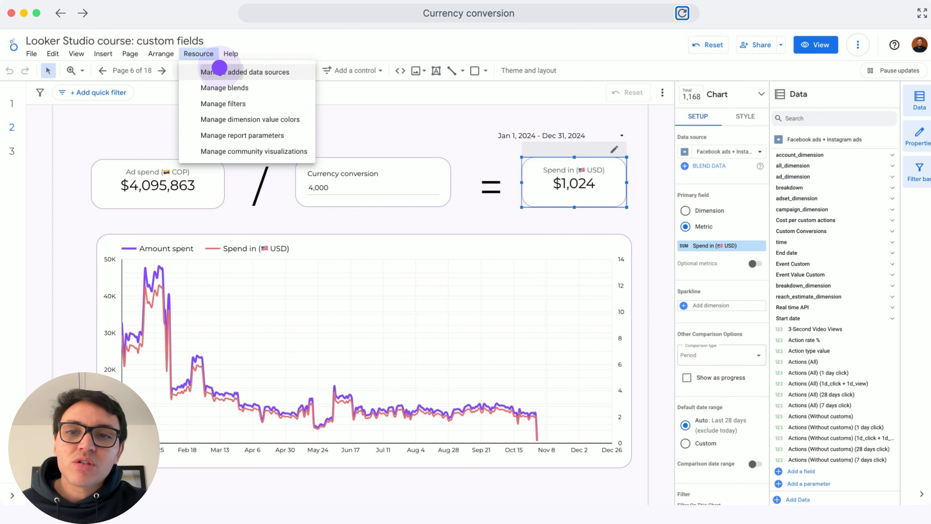
pyautogui.click(220, 70)
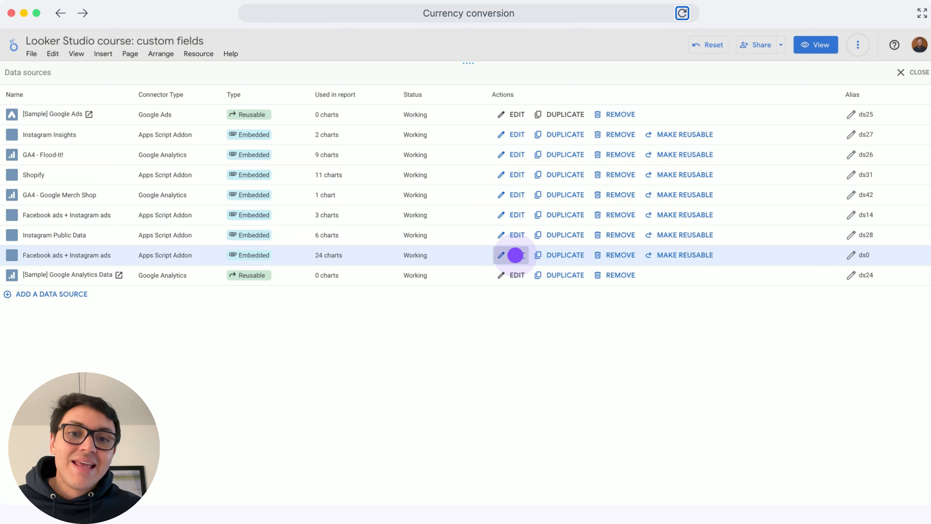
pyautogui.click(515, 255)
pyautogui.scroll(-20, 157, 382)
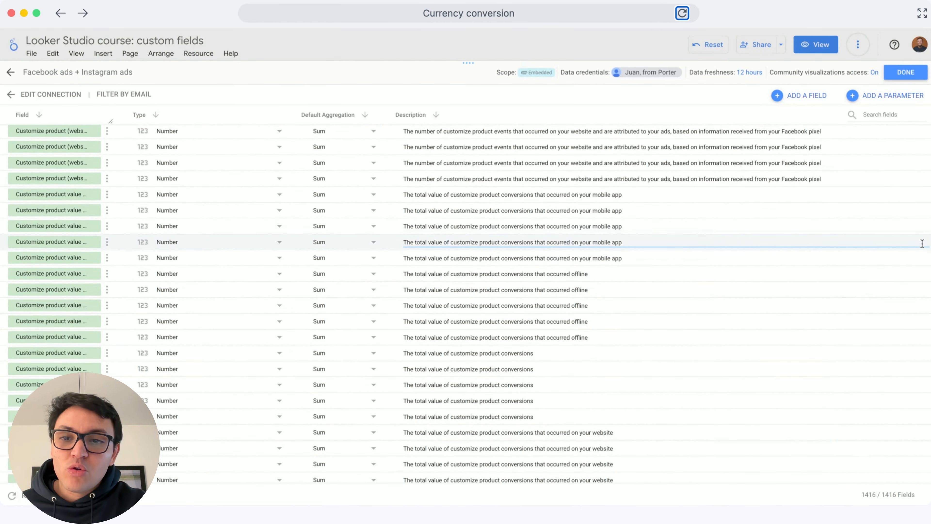
pyautogui.scroll(-20, 921, 243)
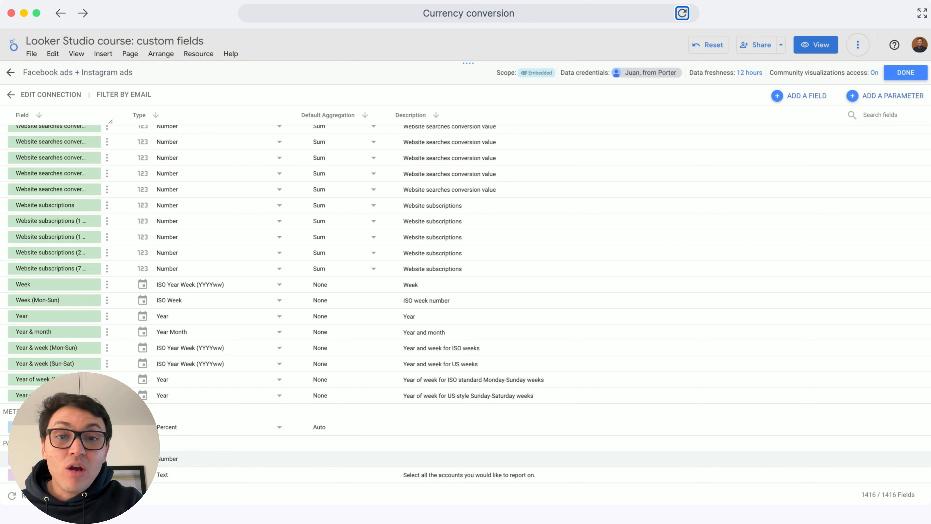
# Step: Review the Currency conversion parameter's settings and available data types, and return to the list of all fields
pyautogui.click(73, 458)
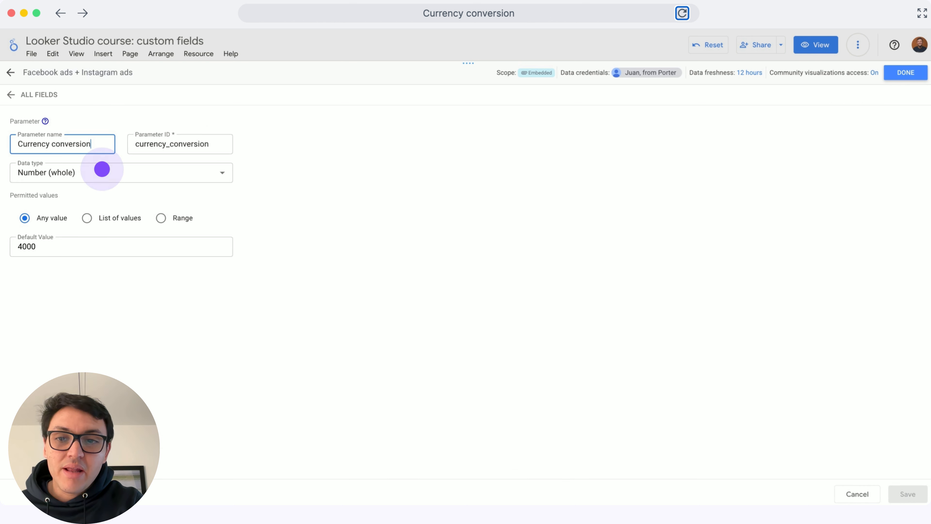
pyautogui.click(102, 144)
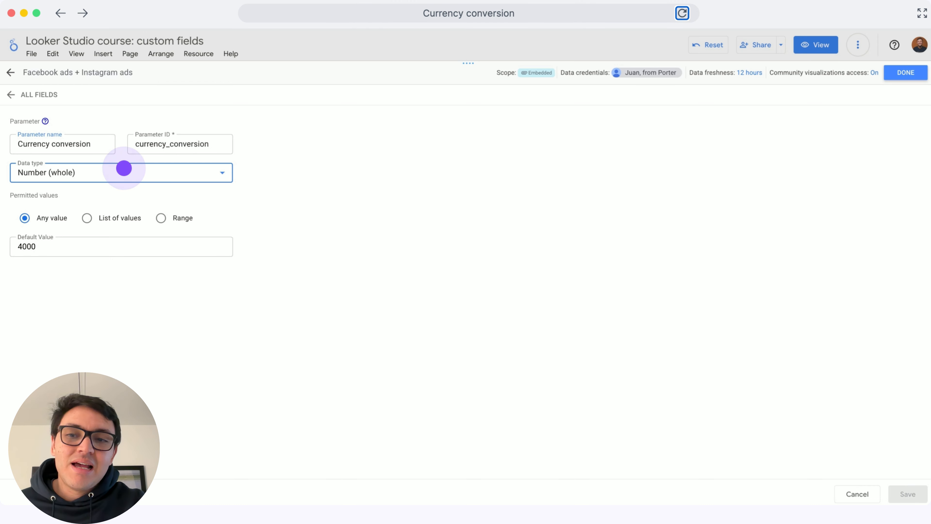
pyautogui.click(124, 169)
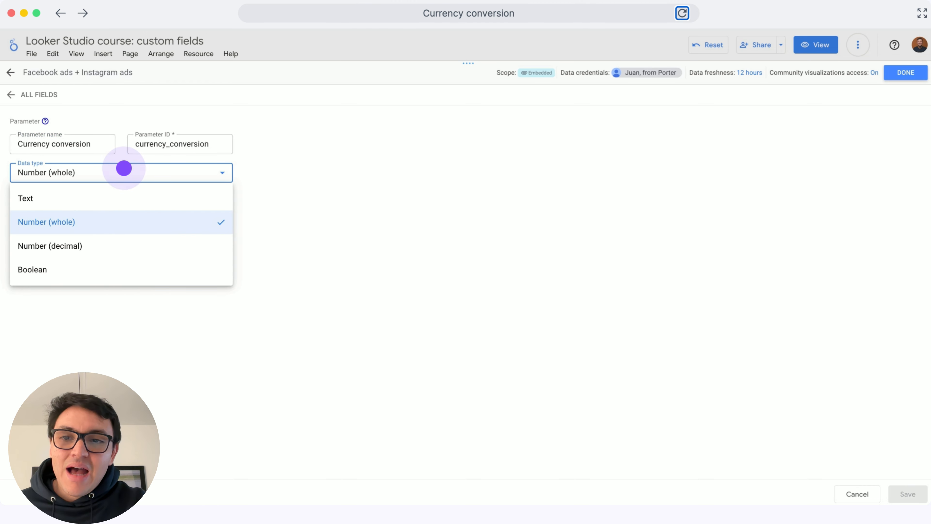
pyautogui.click(124, 168)
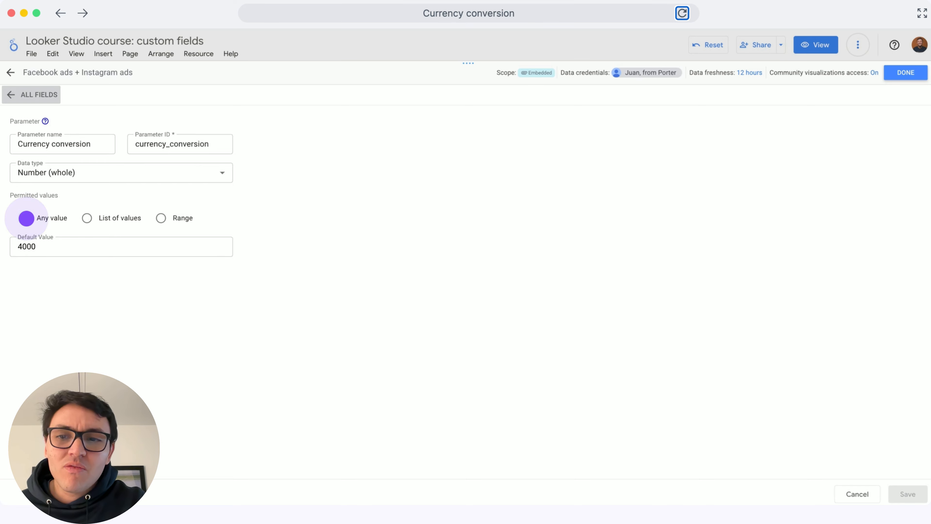
pyautogui.click(11, 95)
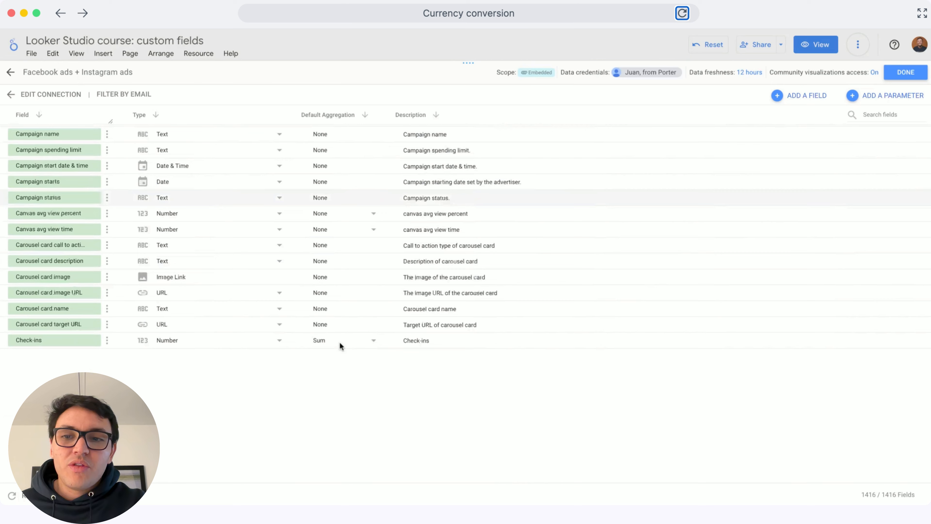
# Step: View the blank form for adding a parameter and leave the data source editor without creating one
pyautogui.scroll(-3, 338, 345)
pyautogui.scroll(-20, 310, 453)
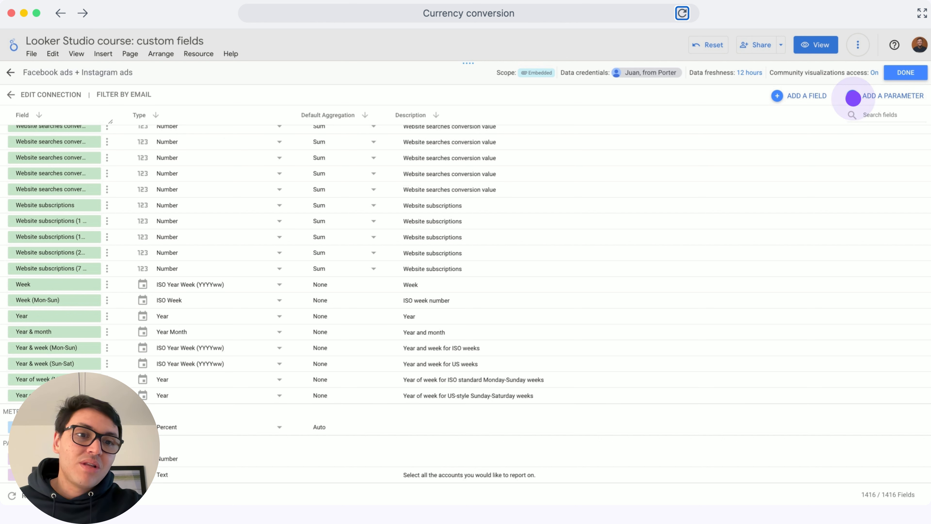
pyautogui.click(853, 96)
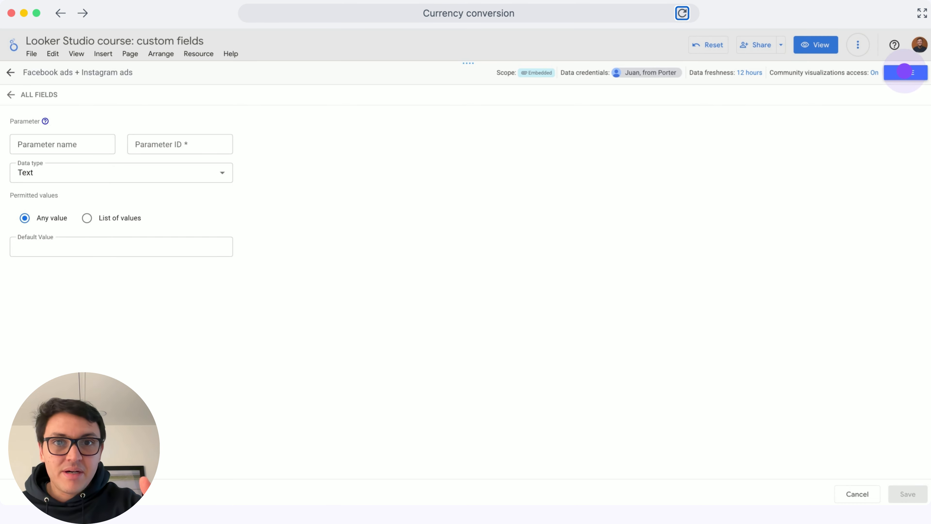
pyautogui.click(904, 72)
pyautogui.click(905, 71)
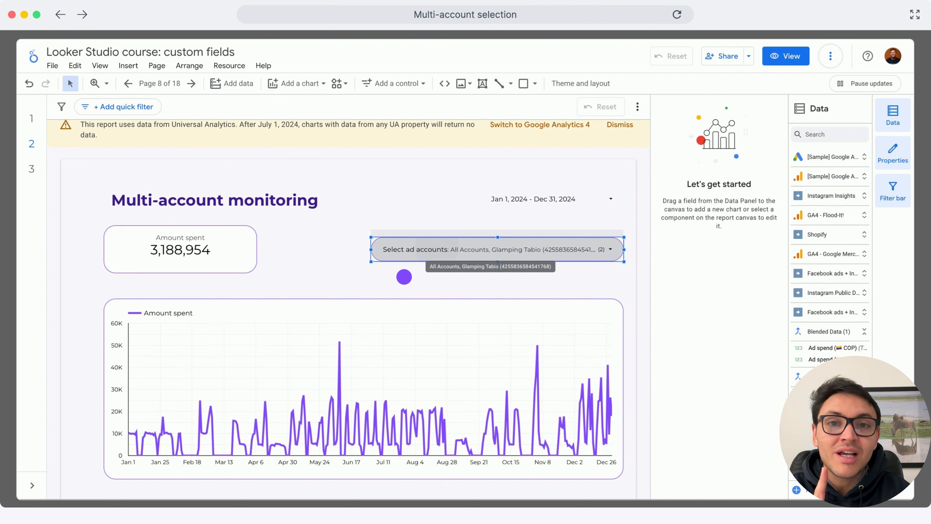
# Step: Limit the Select ad accounts control on the Multi-account monitoring page to the Glamping Tabio account only
pyautogui.click(436, 250)
pyautogui.click(594, 353)
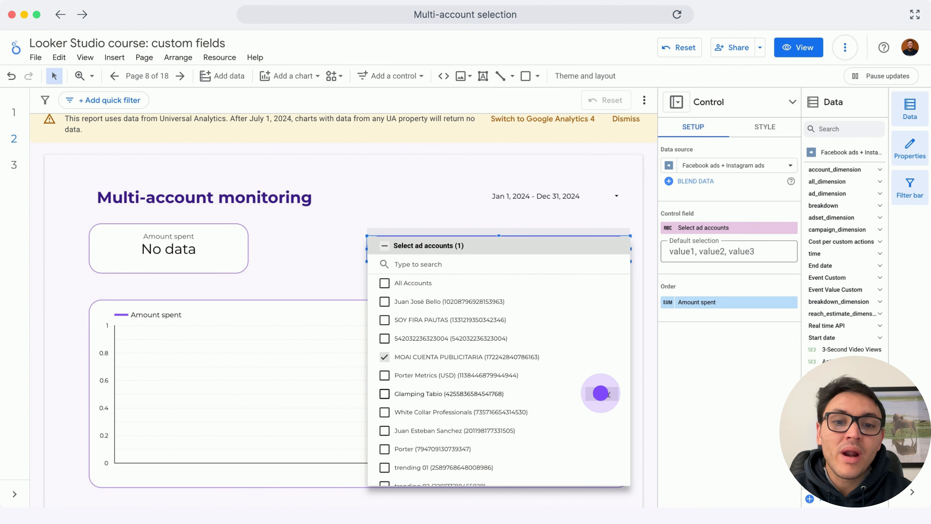
pyautogui.click(600, 393)
pyautogui.scroll(-3, 600, 393)
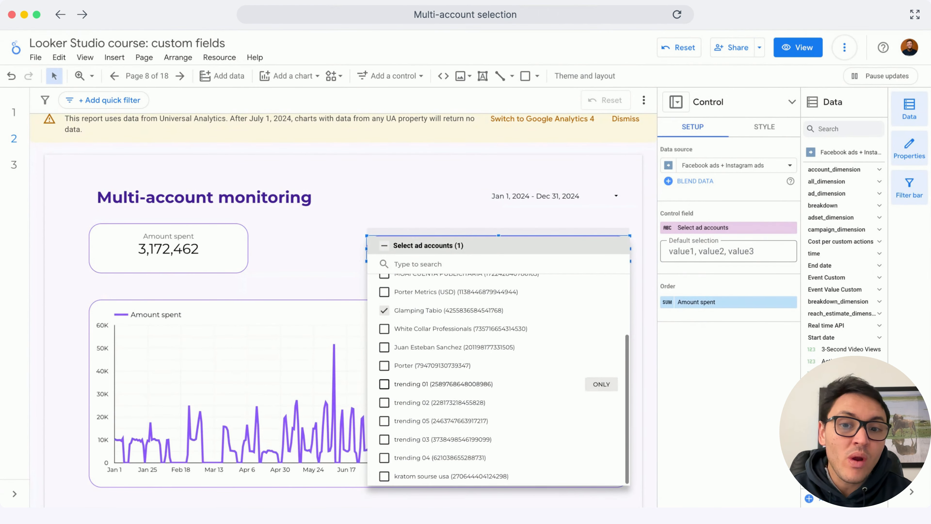
# Step: Select the Porter and All Accounts entries in the Select ad accounts control and close its list
pyautogui.scroll(-1, 596, 371)
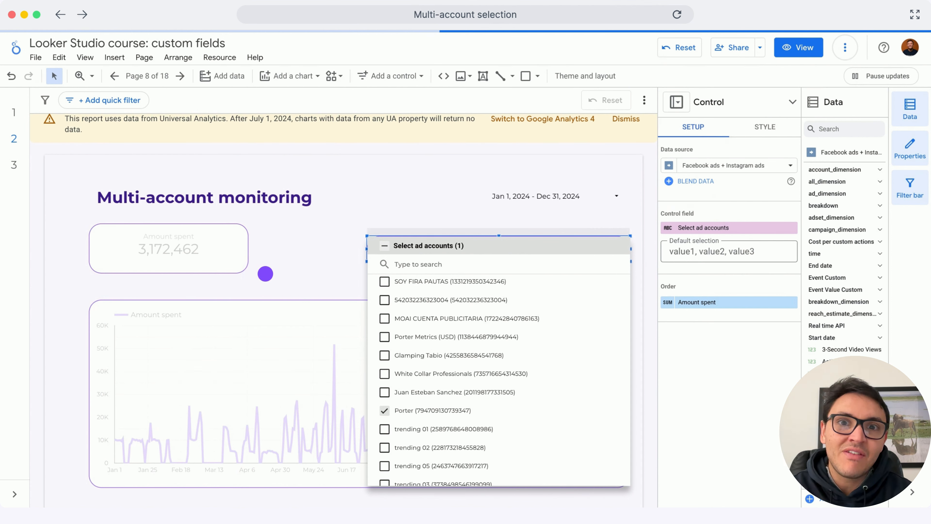
pyautogui.click(265, 273)
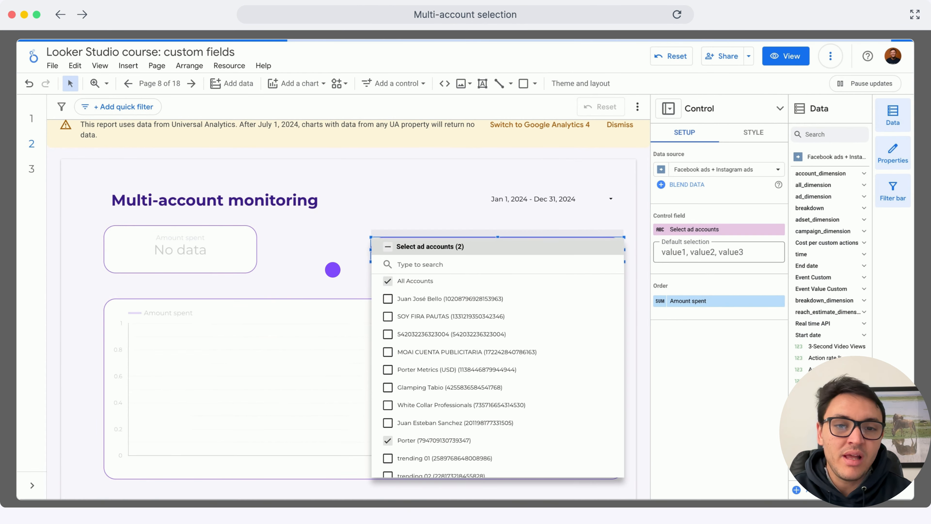
pyautogui.click(331, 269)
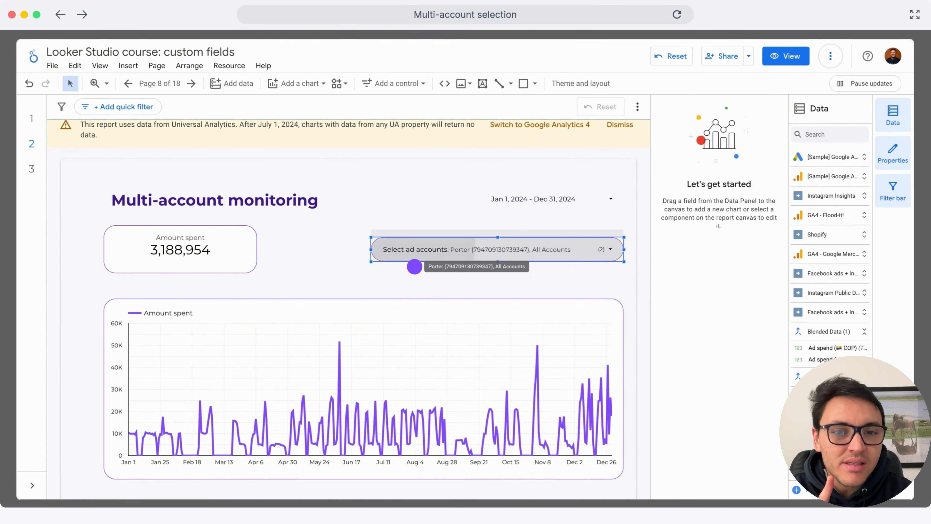
# Step: Open the Facebook ads + Instagram ads data source with alias ds0 from the report's added data sources for editing
pyautogui.click(612, 263)
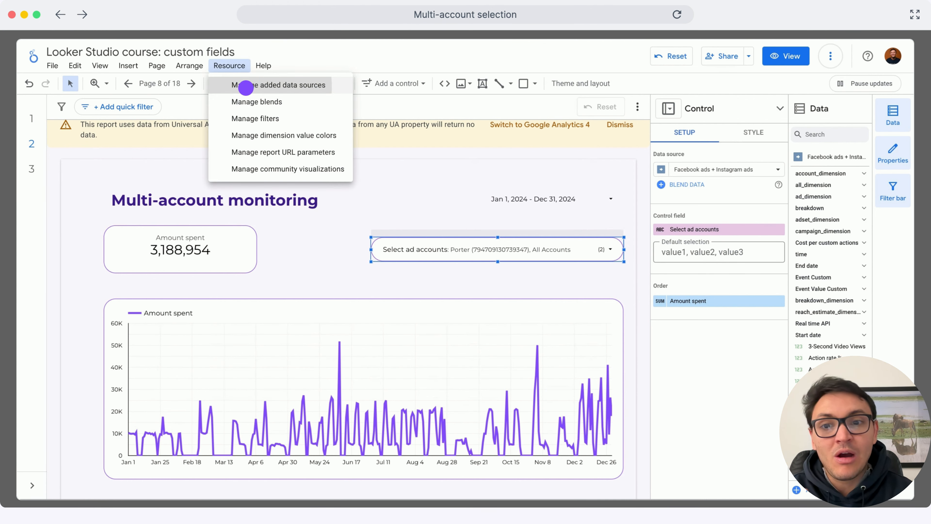
pyautogui.click(248, 86)
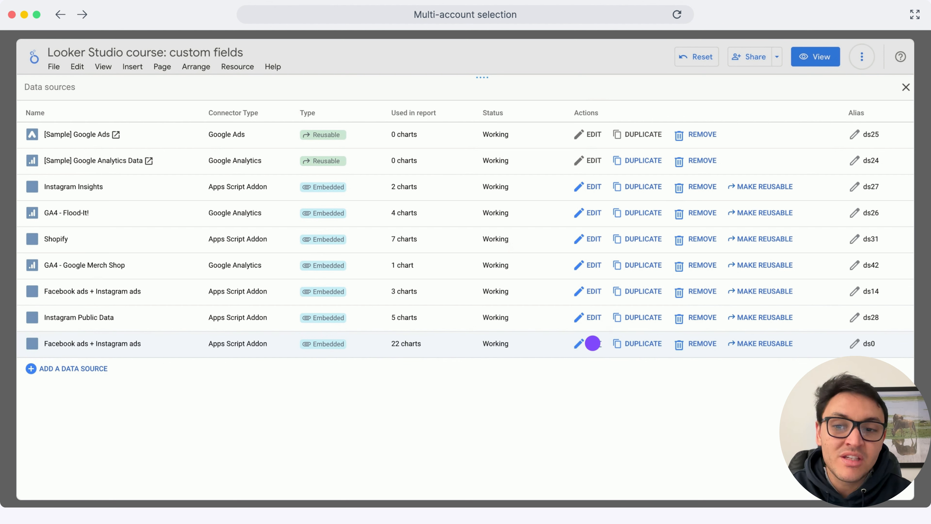
pyautogui.click(592, 343)
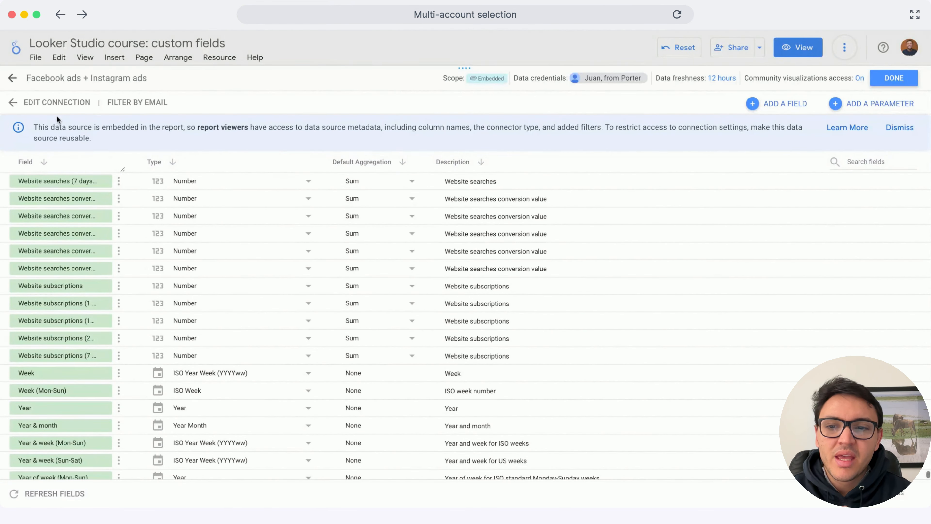
# Step: Allow "Select accounts" to be modified in reports in the connection settings, reconnect with the changes applied, and finish editing the data source
pyautogui.click(50, 102)
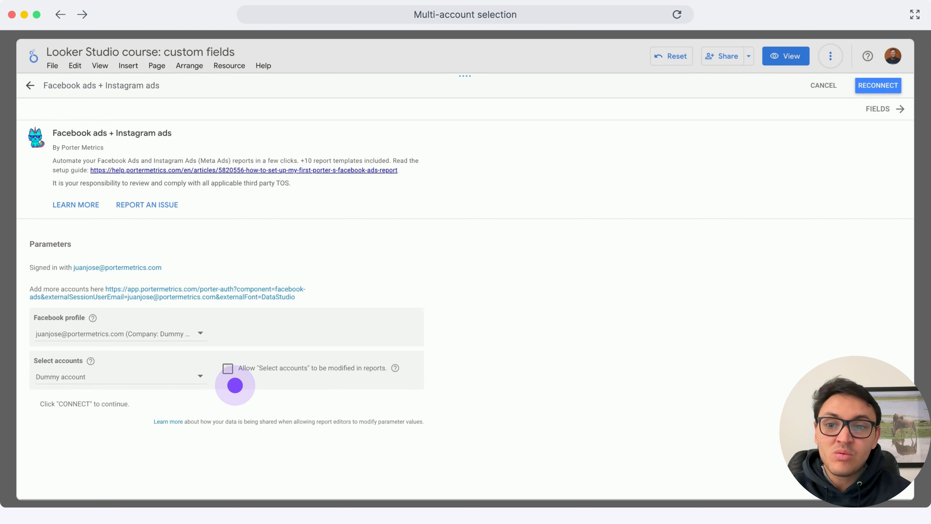
pyautogui.click(228, 368)
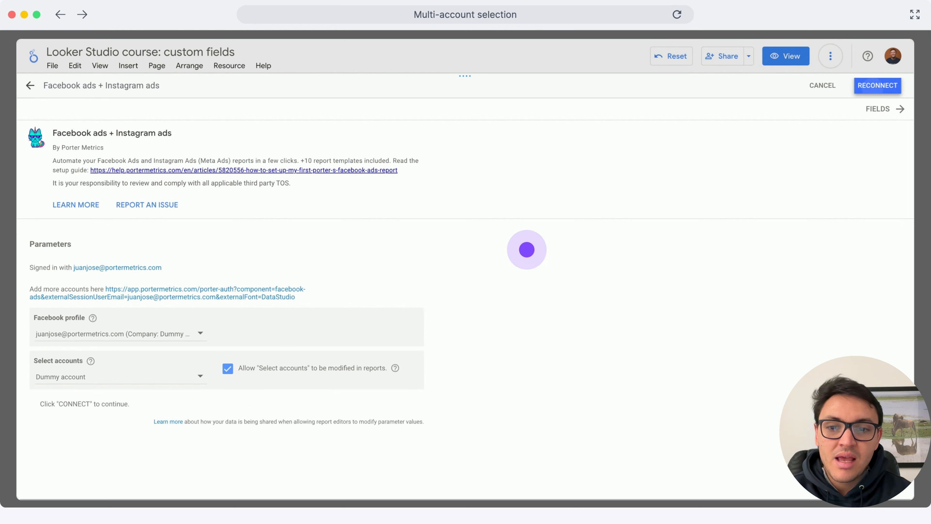
pyautogui.click(874, 88)
pyautogui.click(695, 299)
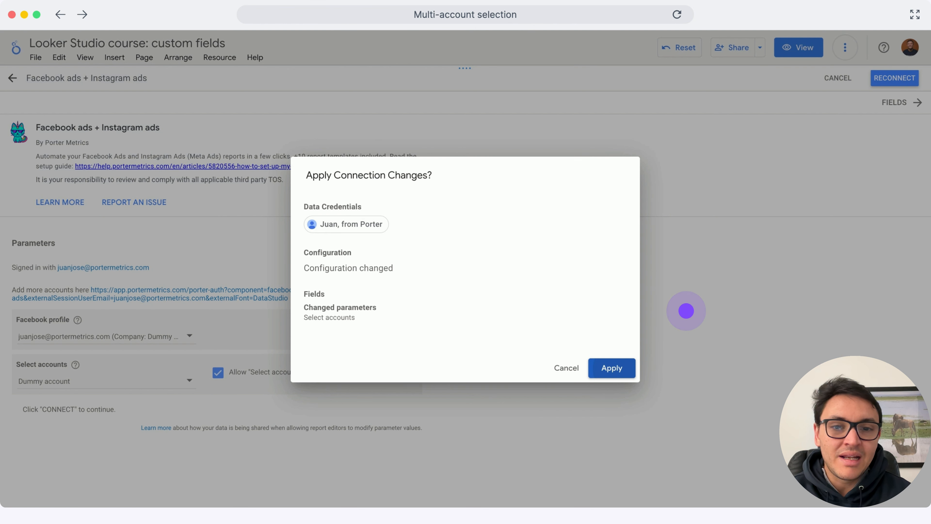
pyautogui.click(621, 367)
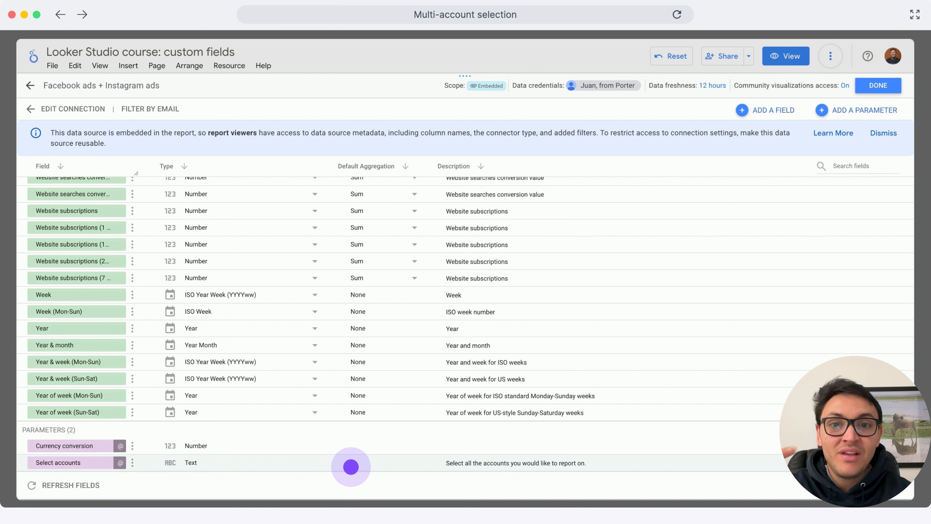
pyautogui.click(875, 85)
pyautogui.click(875, 85)
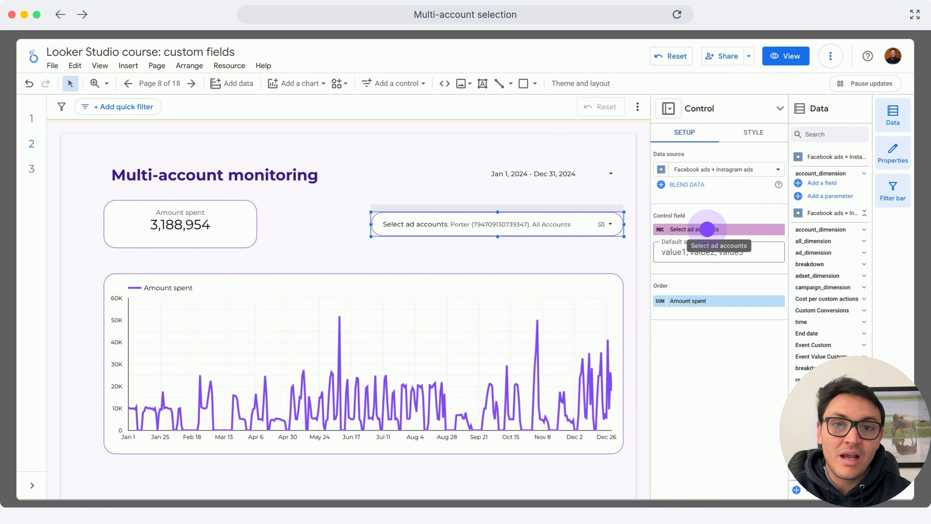